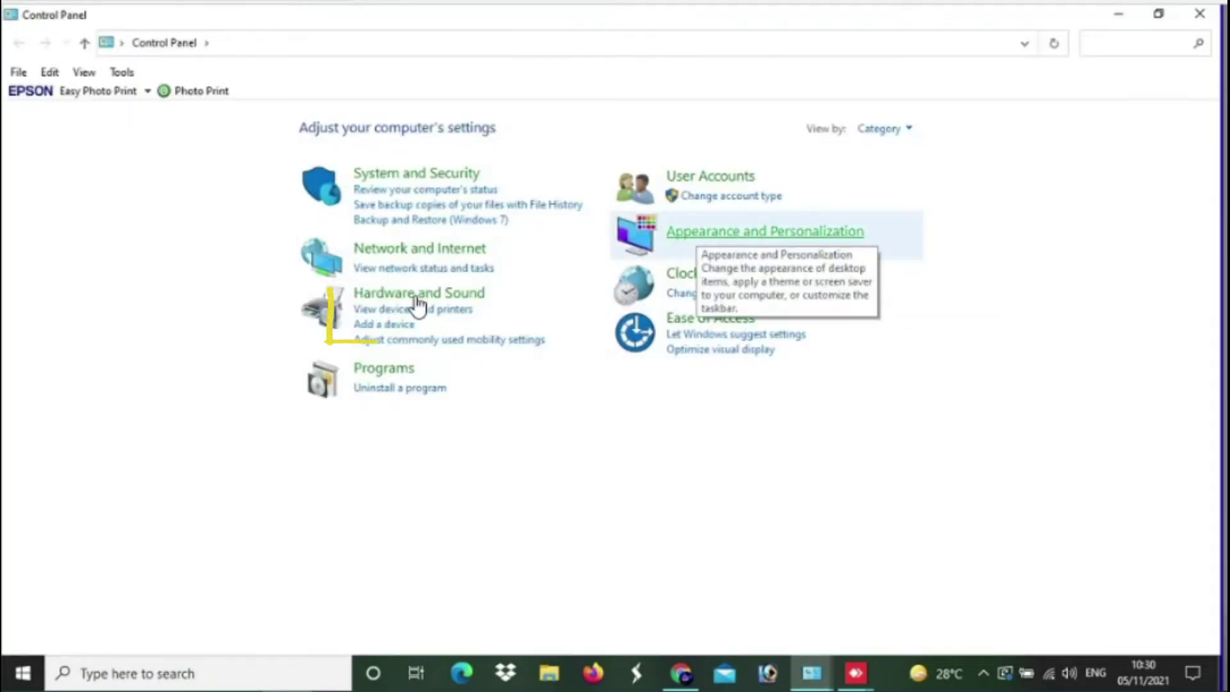
- From Devices and Printers, open the EPSON L3100 Series Printing preferences at the Maintenance tab
click(413, 309)
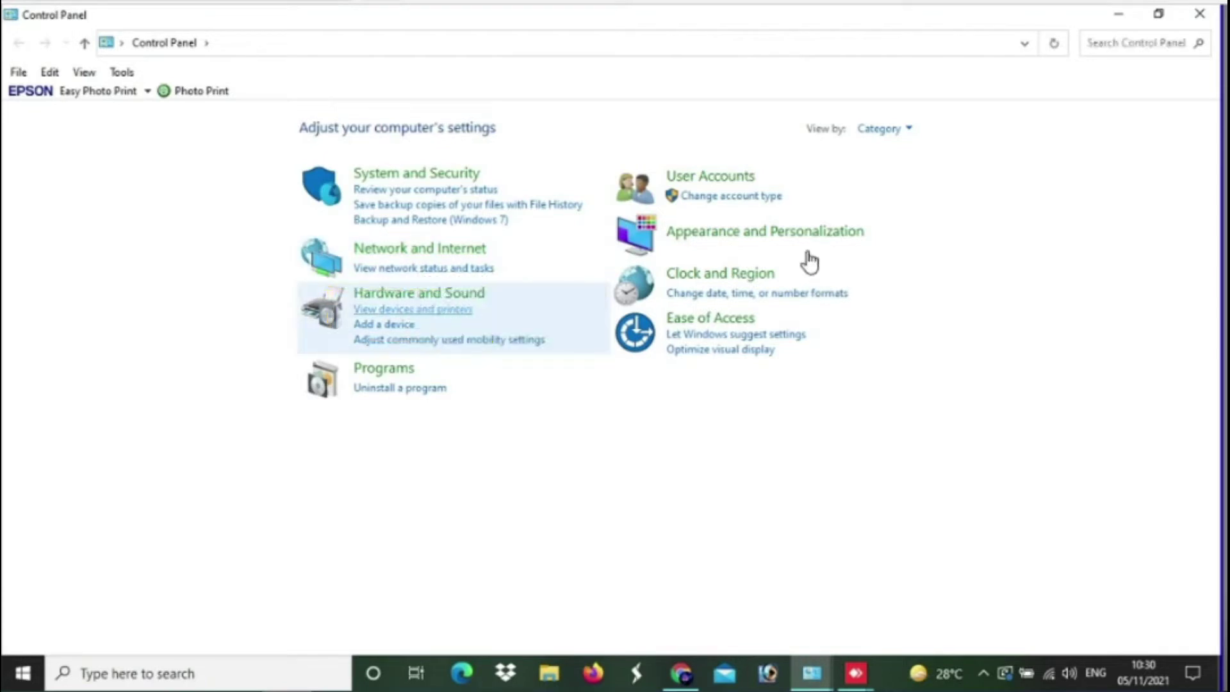
click(62, 341)
right_click(62, 341)
click(150, 438)
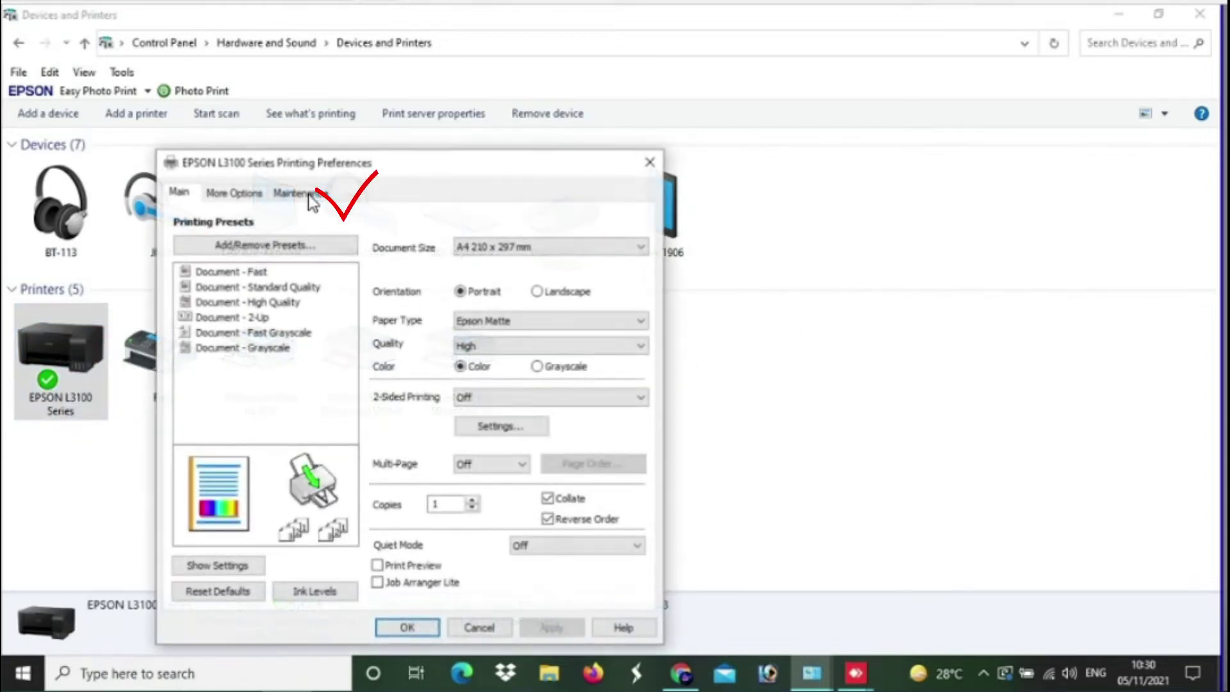
click(310, 196)
- Read EPSON Status Monitor 3's ink-pad Service required message, then close preferences and minimize the window
click(437, 238)
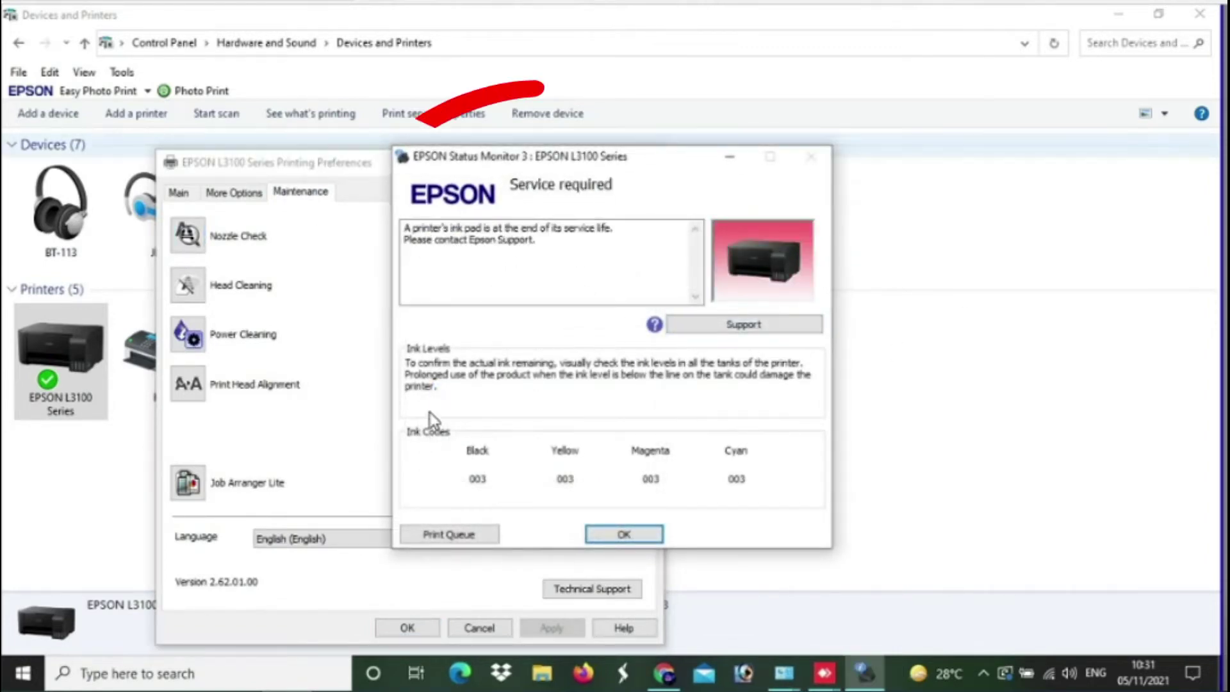
click(401, 629)
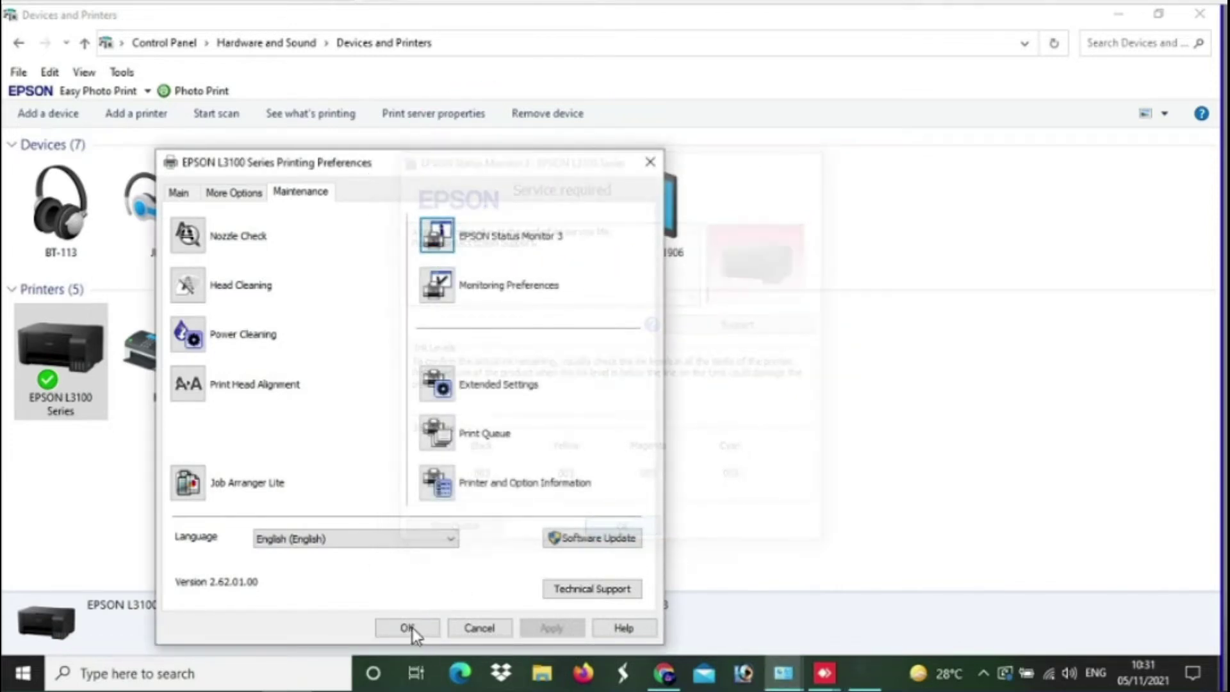
click(420, 629)
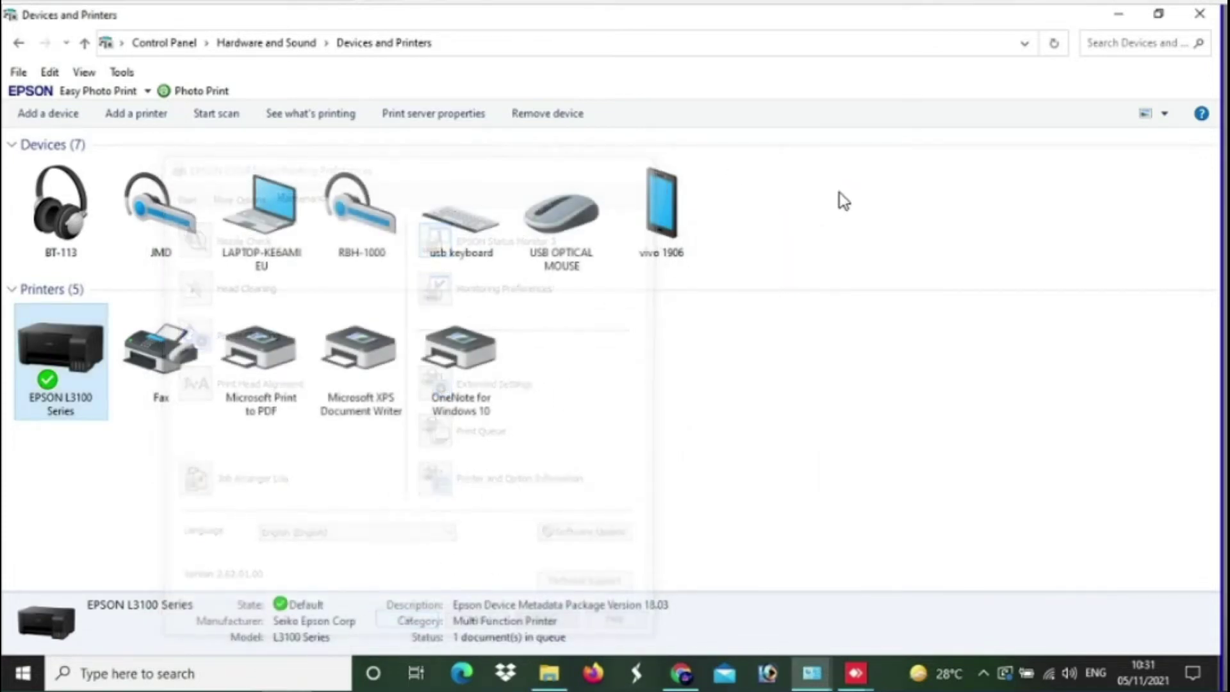
click(1126, 18)
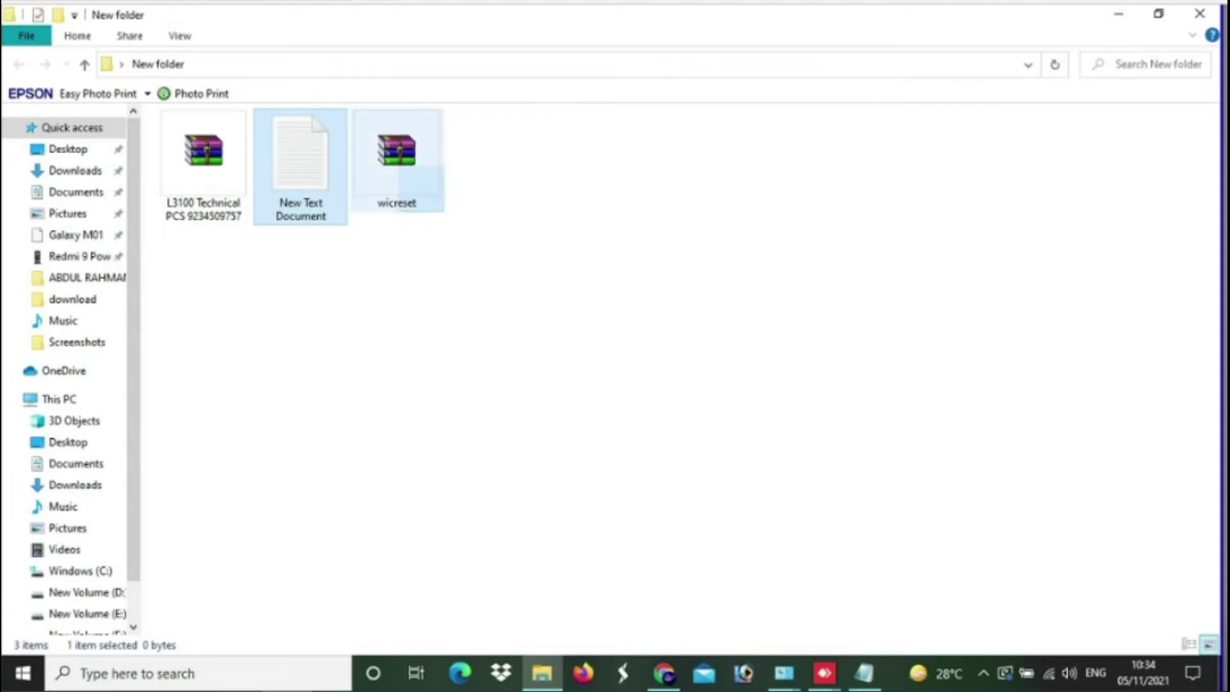
- Select wicreset.rar in New folder, then begin a Windows search for the security settings
click(401, 157)
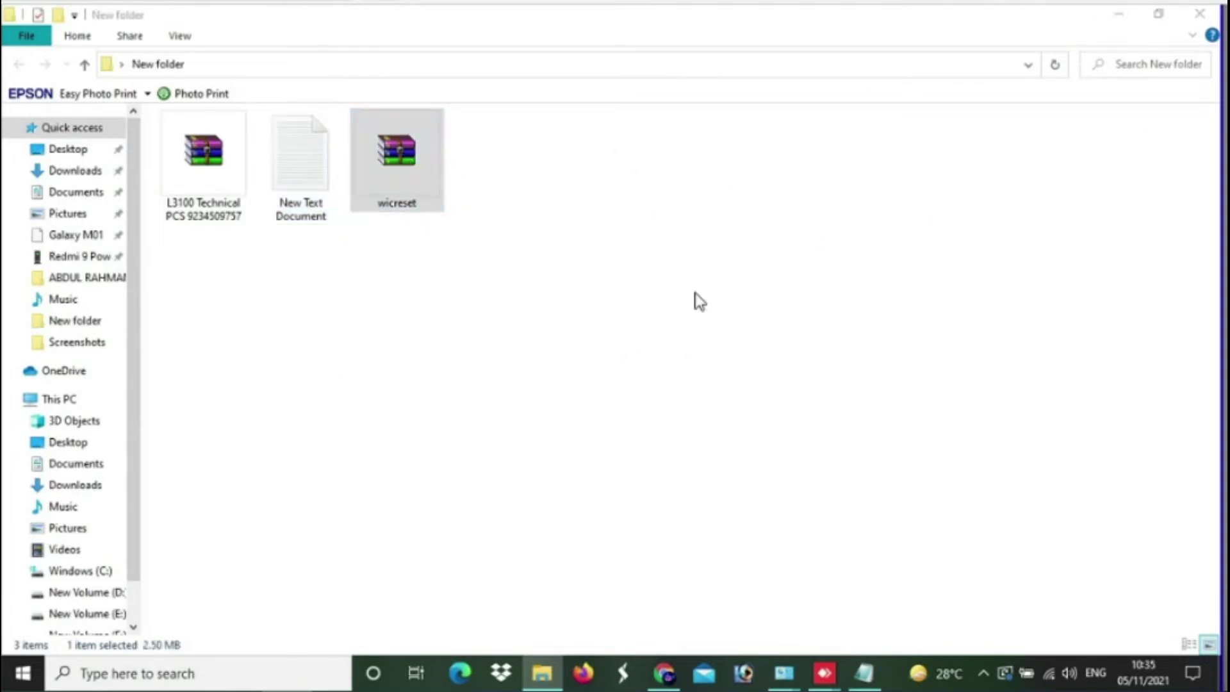
click(984, 673)
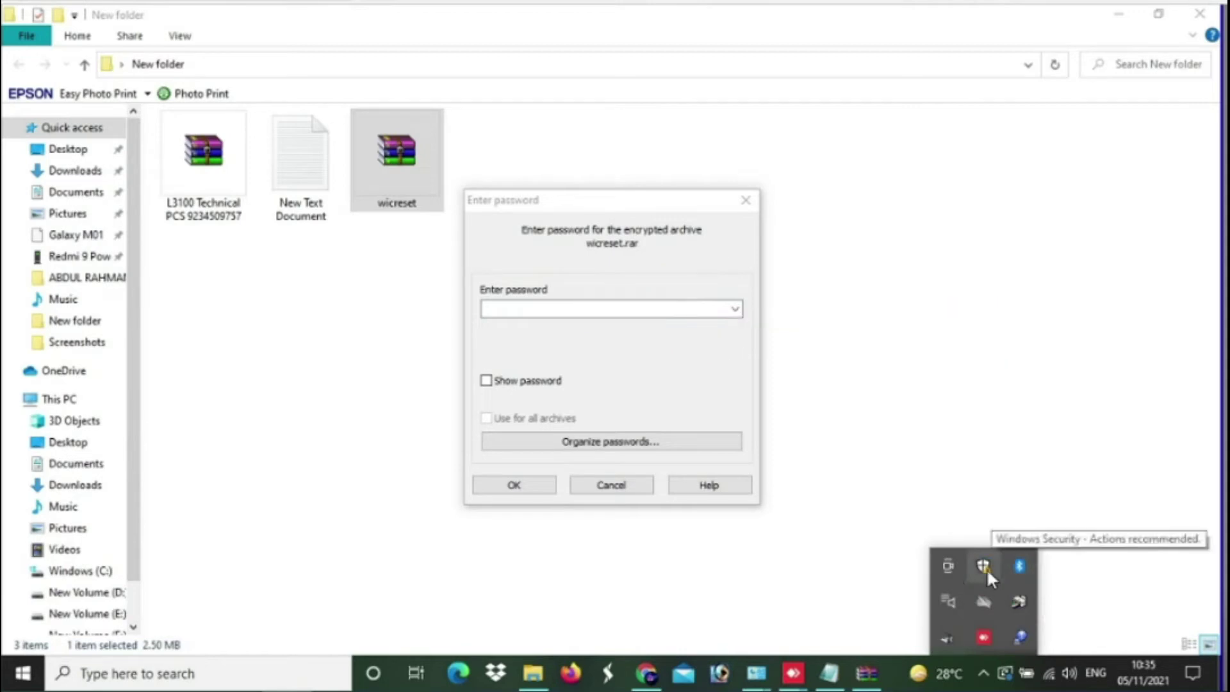
click(69, 674)
- Search 'defe' for Defender settings and turn off real-time and cloud-delivered protection
text(defe)
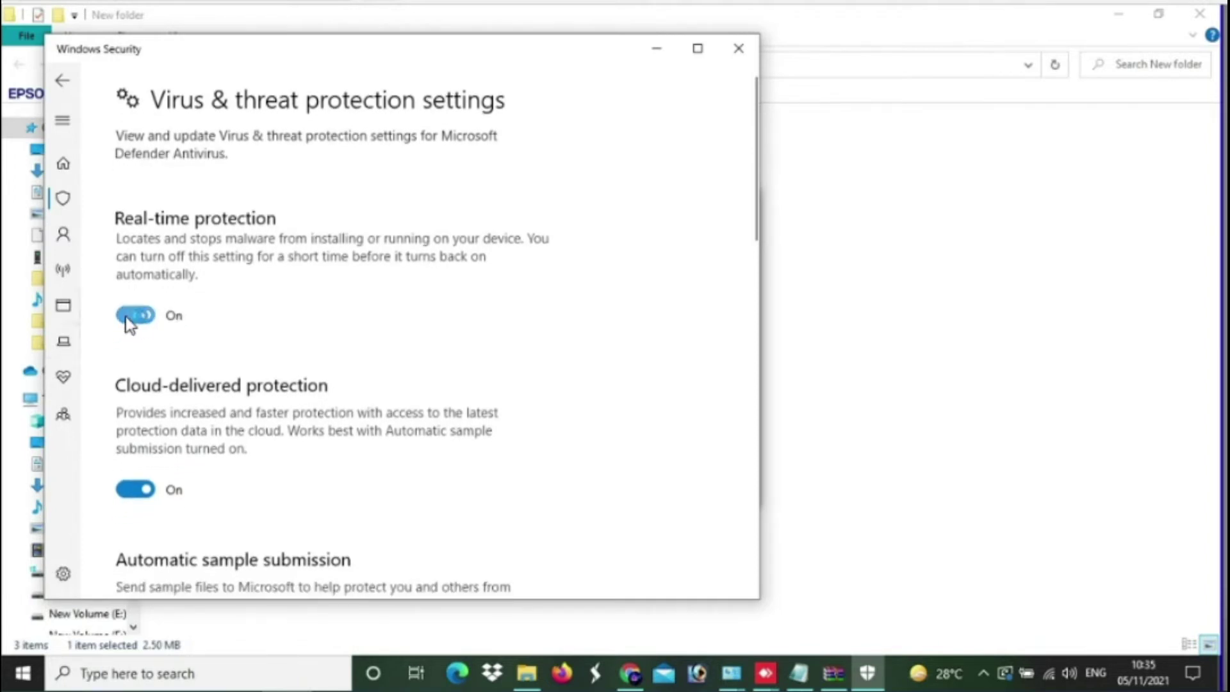
click(245, 321)
click(132, 490)
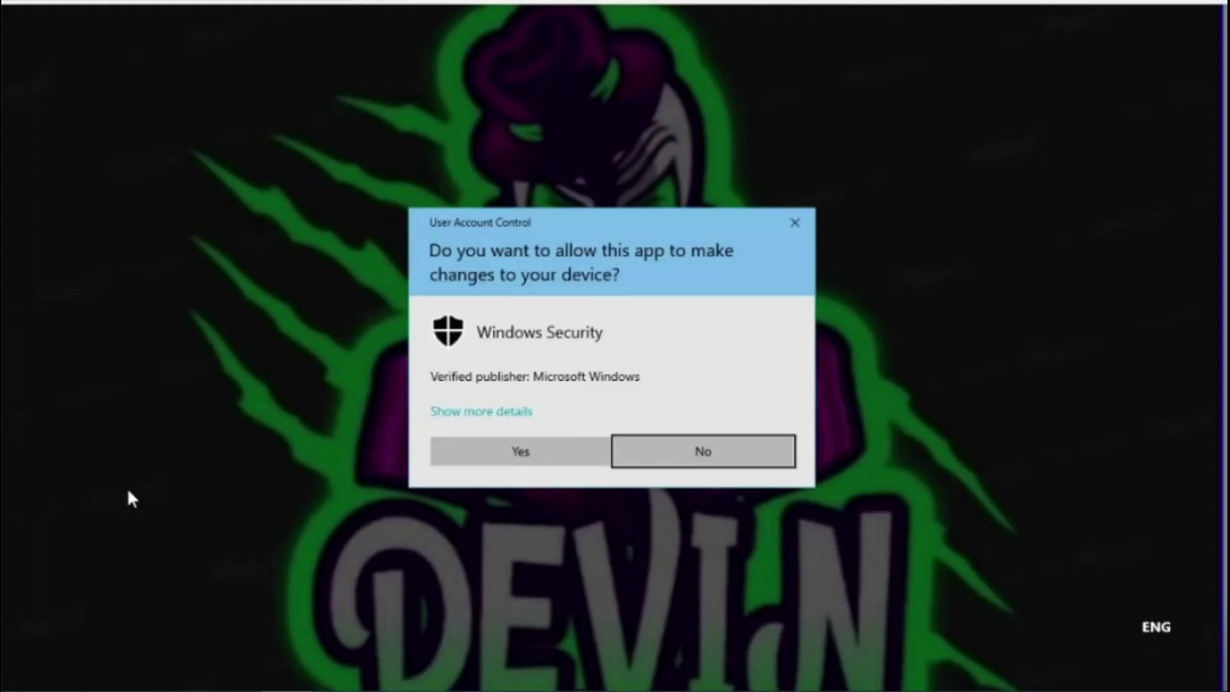
click(524, 452)
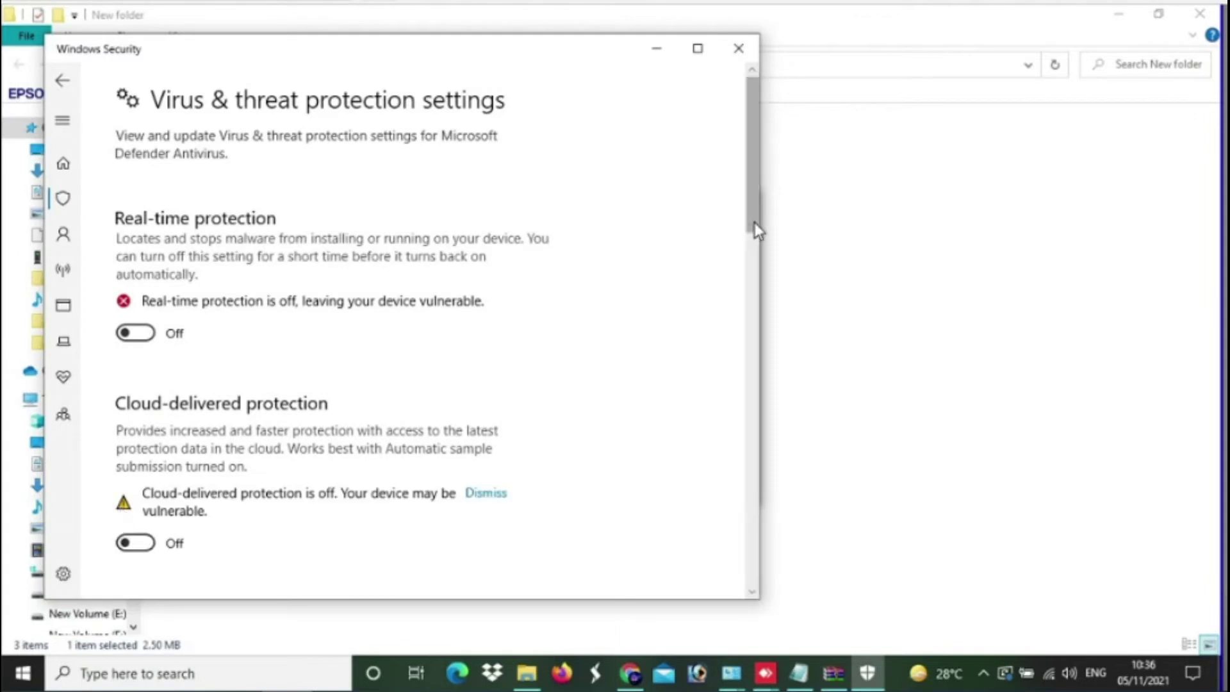
- Turn off automatic sample submission and Tamper Protection further down the settings page
scroll(757, 321, down, 5)
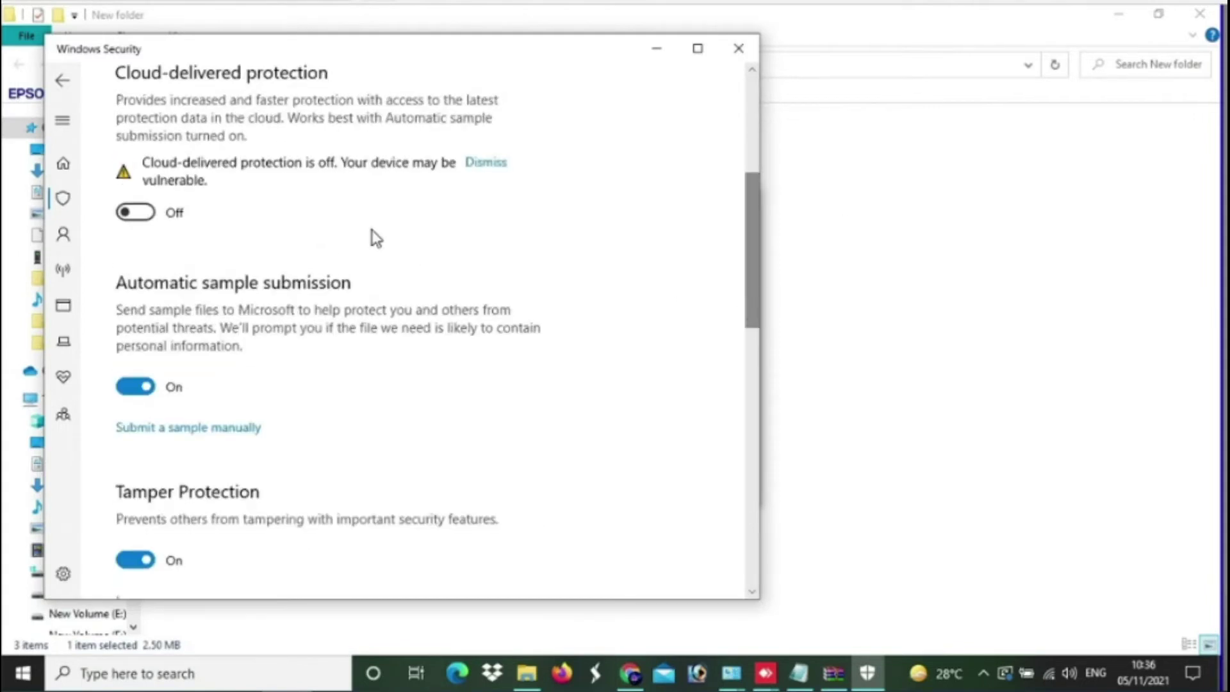
click(129, 388)
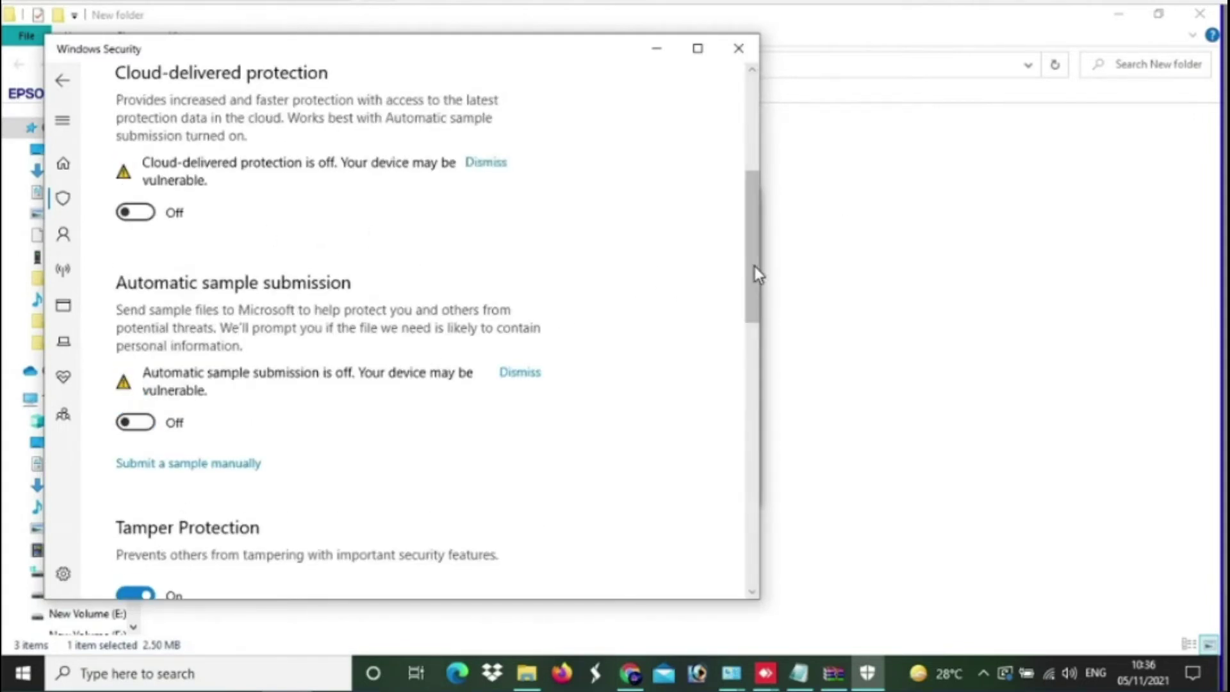
scroll(759, 371, down, 5)
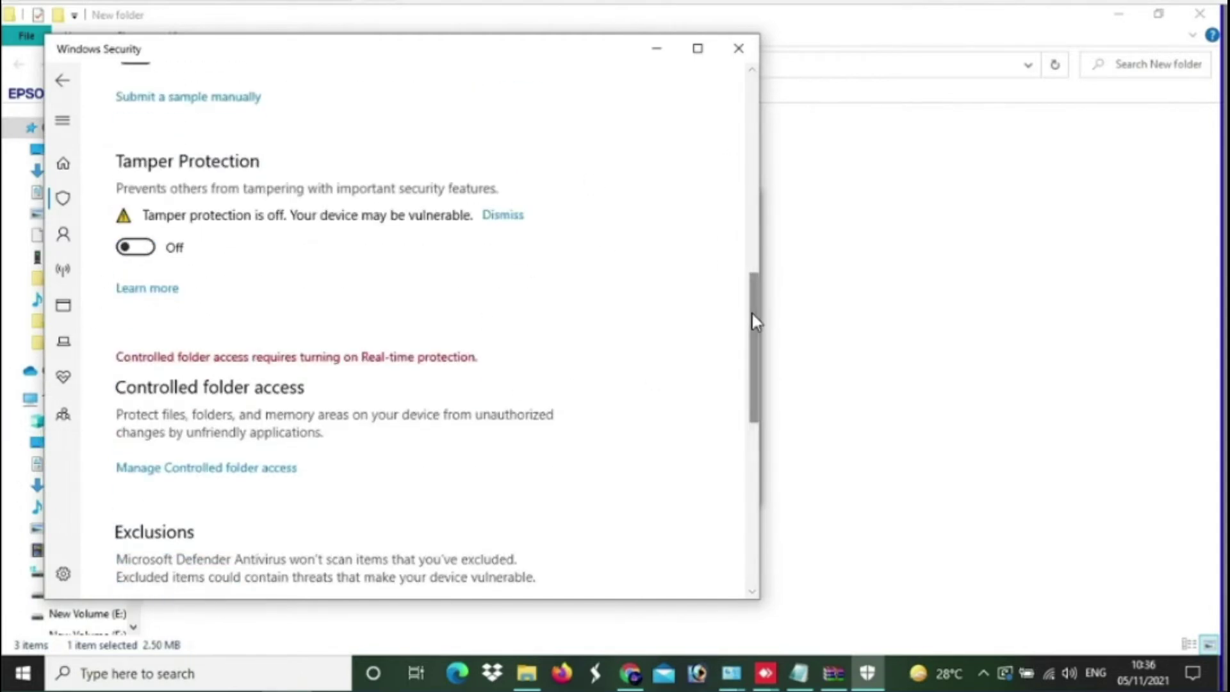
scroll(755, 410, down, 5)
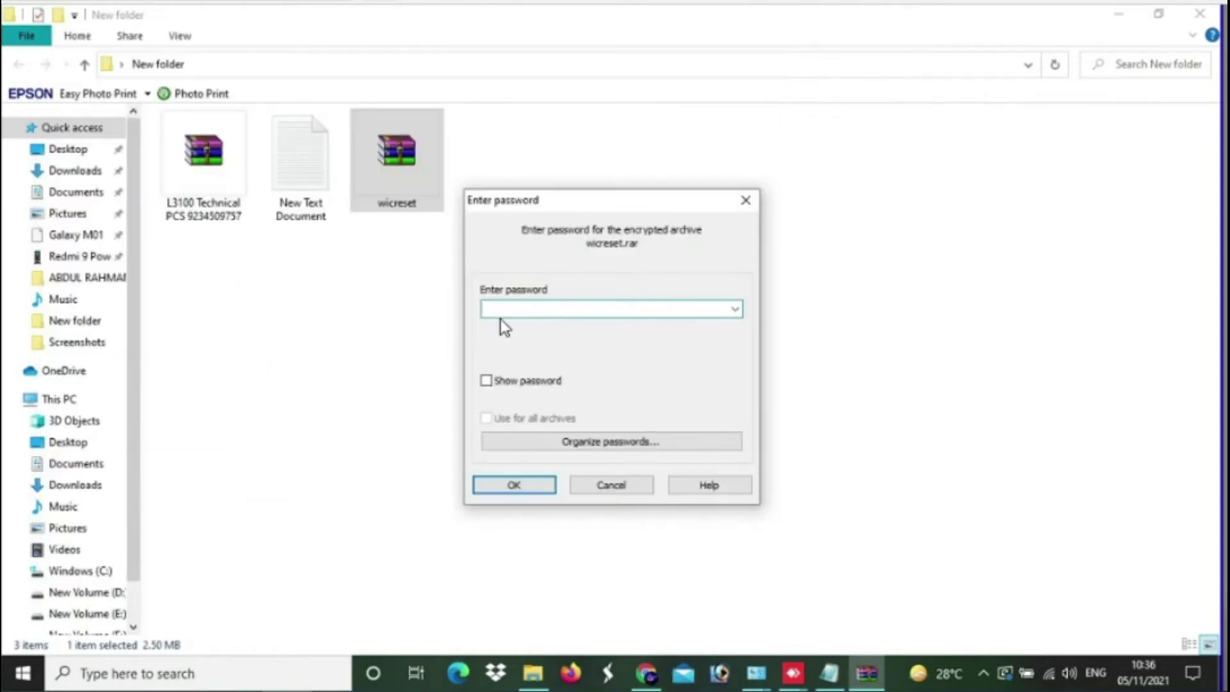
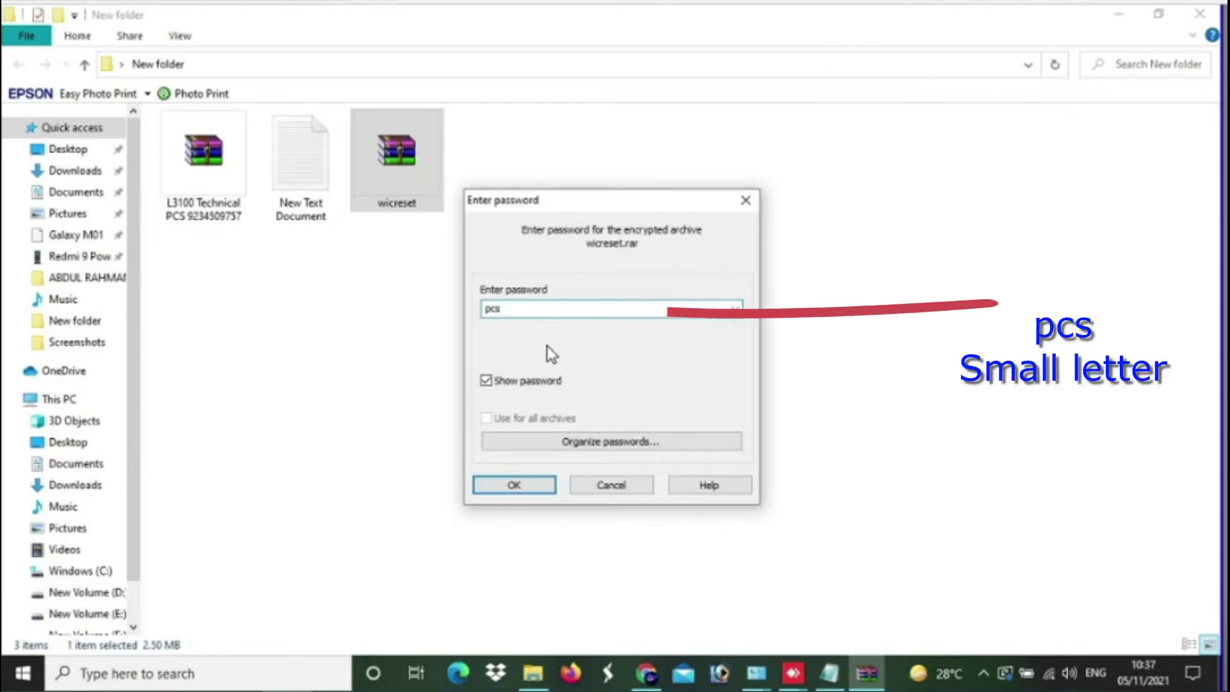
- Enter the archive password for wicreset.rar and open the wicreset folder inside it
key(ctrl+a)
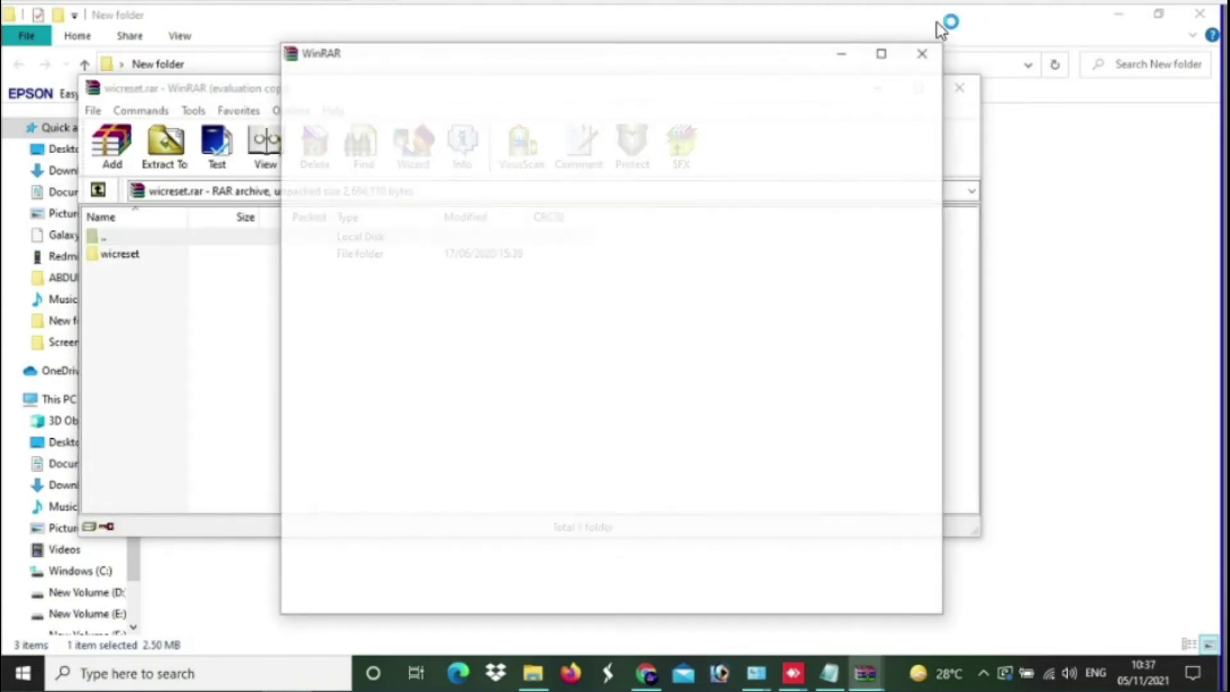
click(925, 53)
click(127, 259)
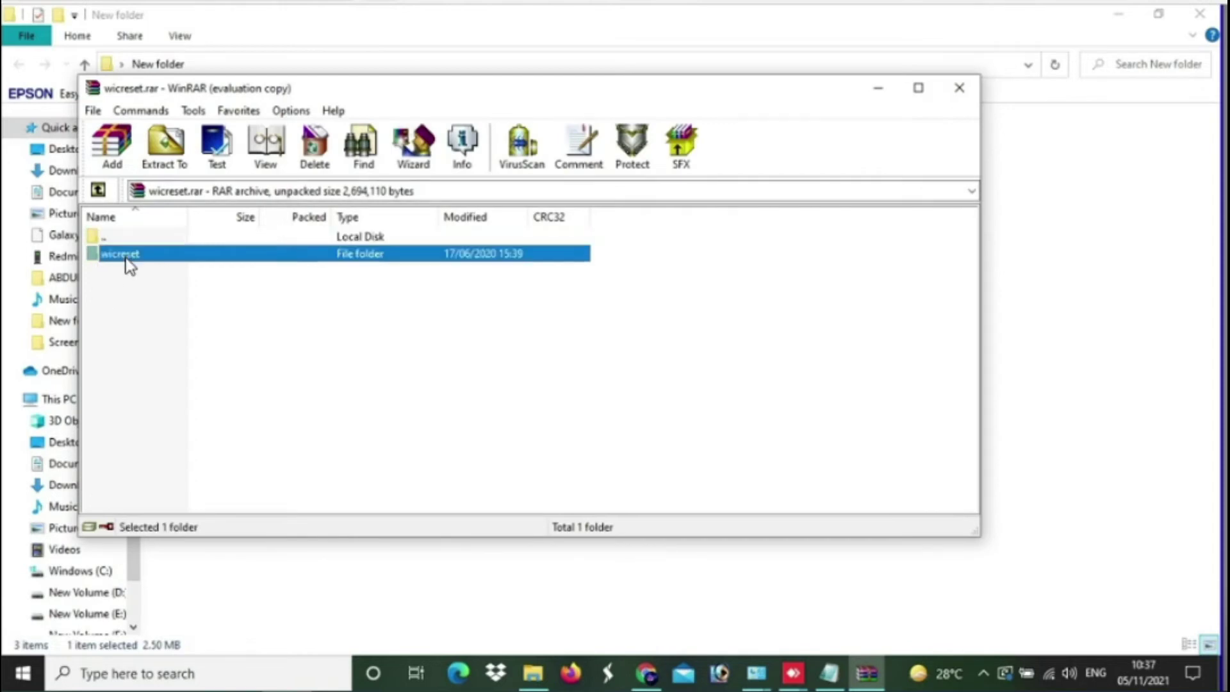
double_click(126, 256)
- Run wicreset.exe and install WicReset 5.58.0.0 to C:\Program Files (x86)\WicReset with default options
double_click(131, 255)
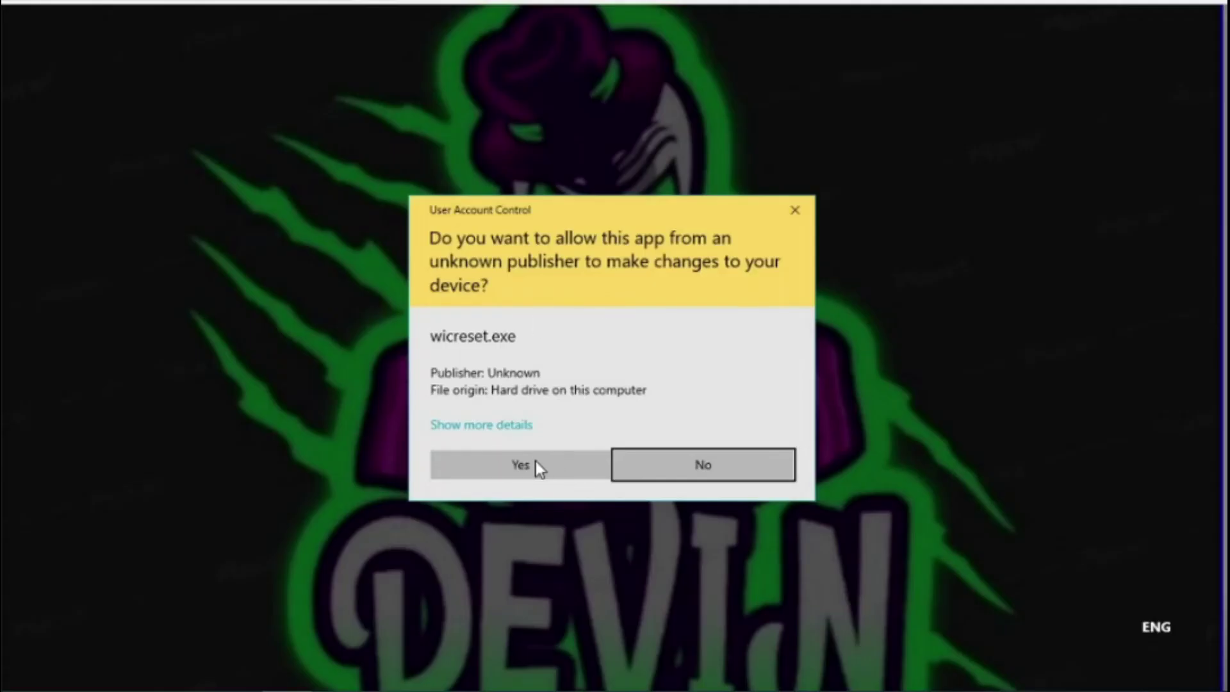
click(536, 462)
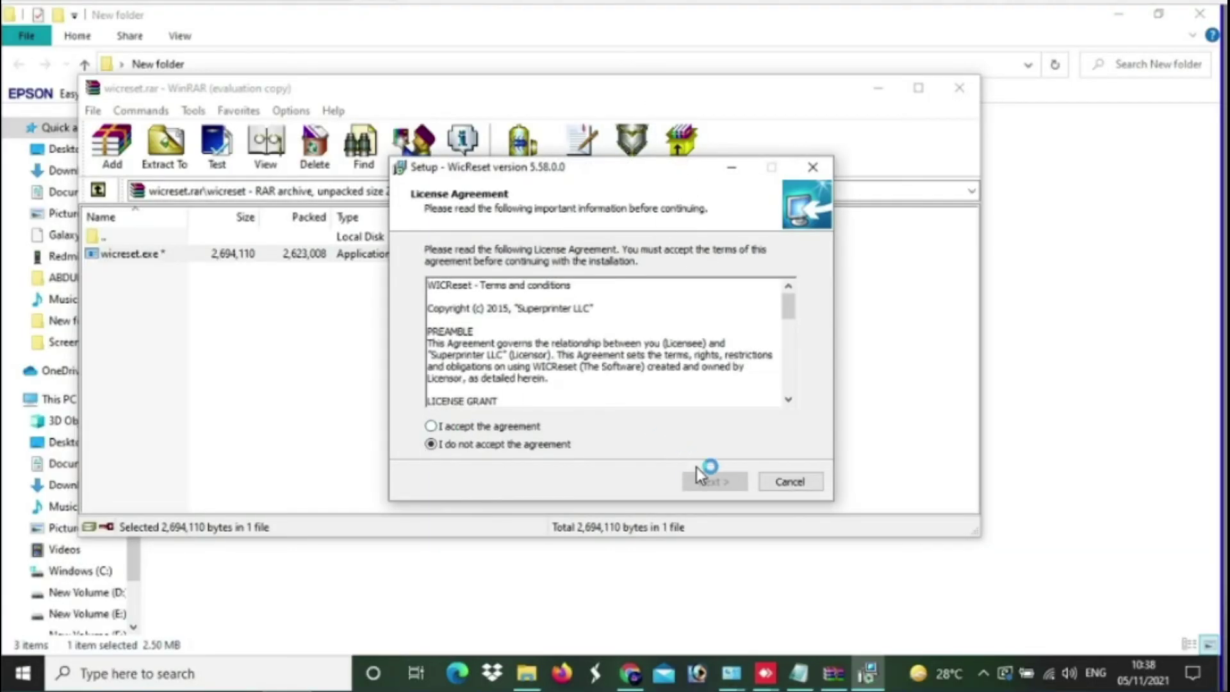
click(715, 483)
click(716, 484)
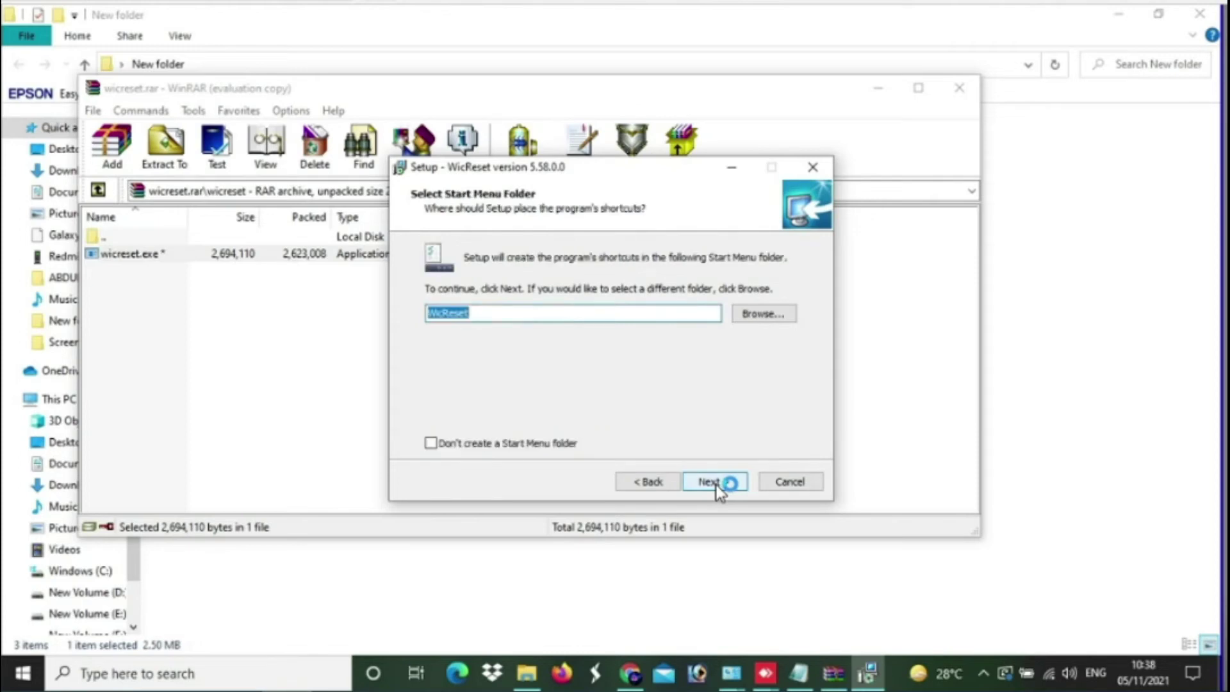
click(716, 484)
click(715, 485)
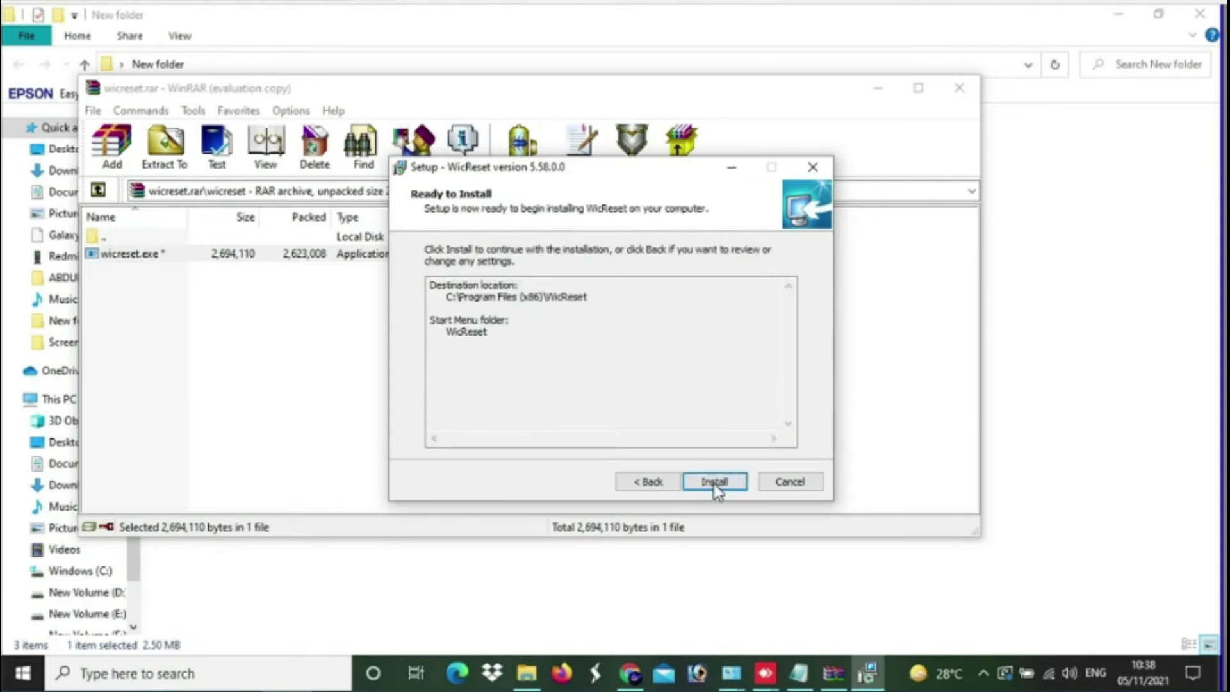
click(715, 484)
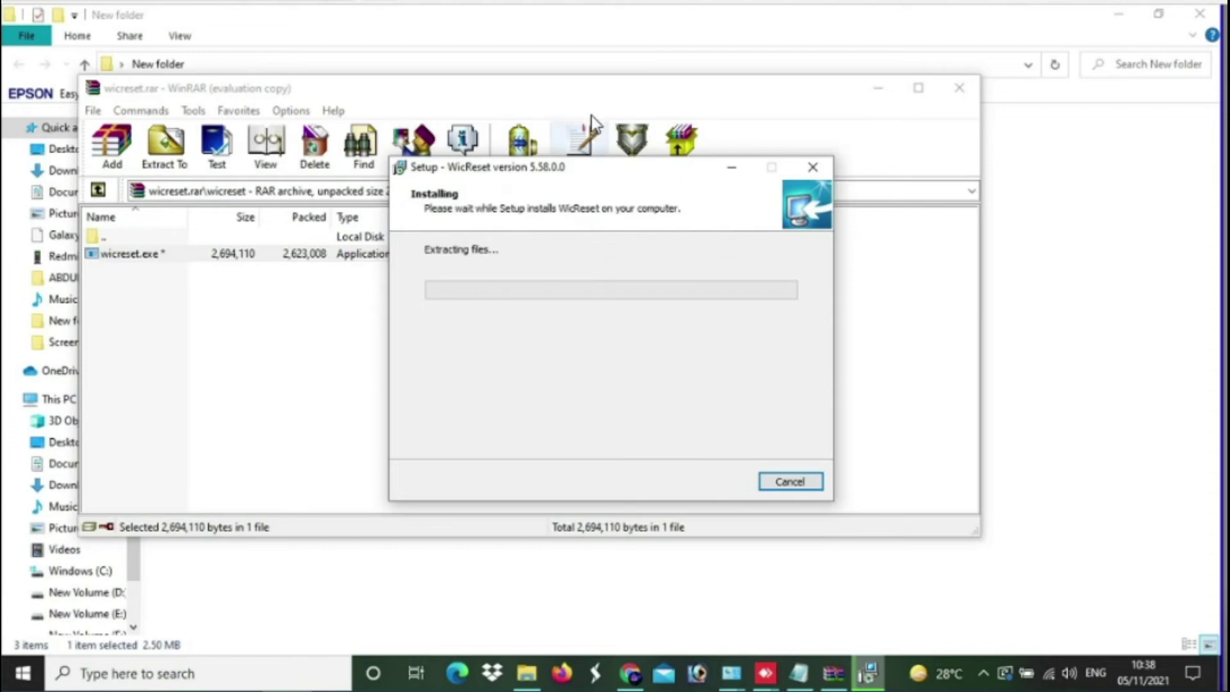
click(708, 484)
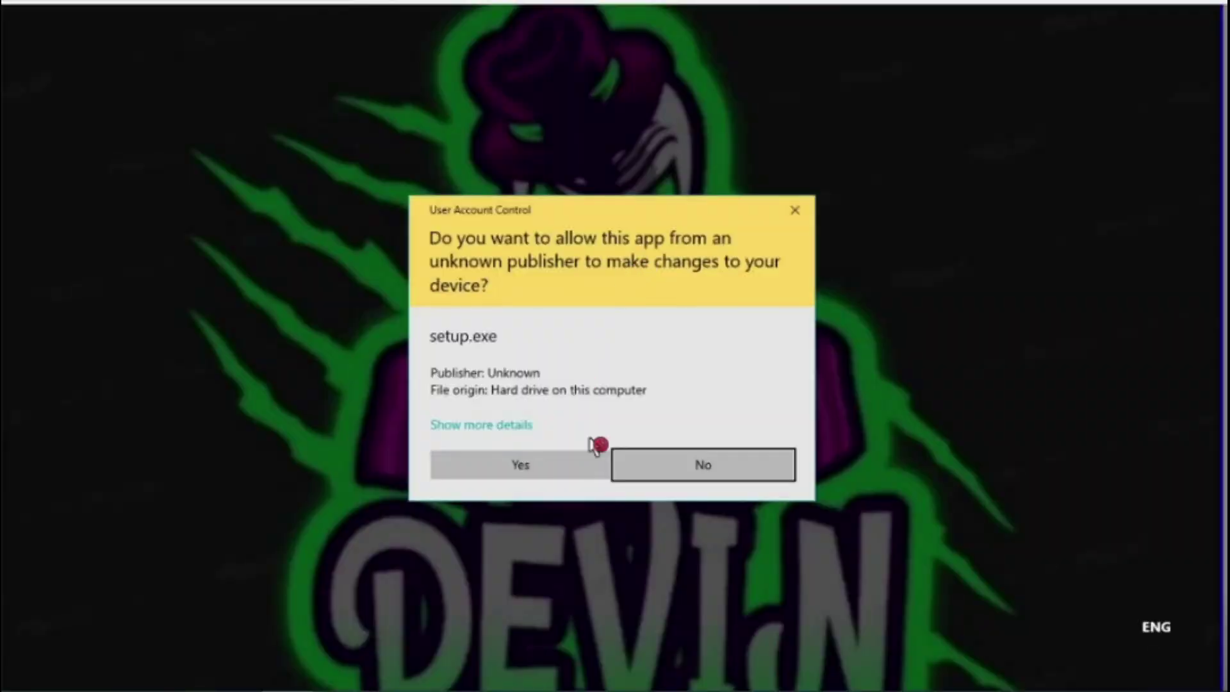
click(532, 467)
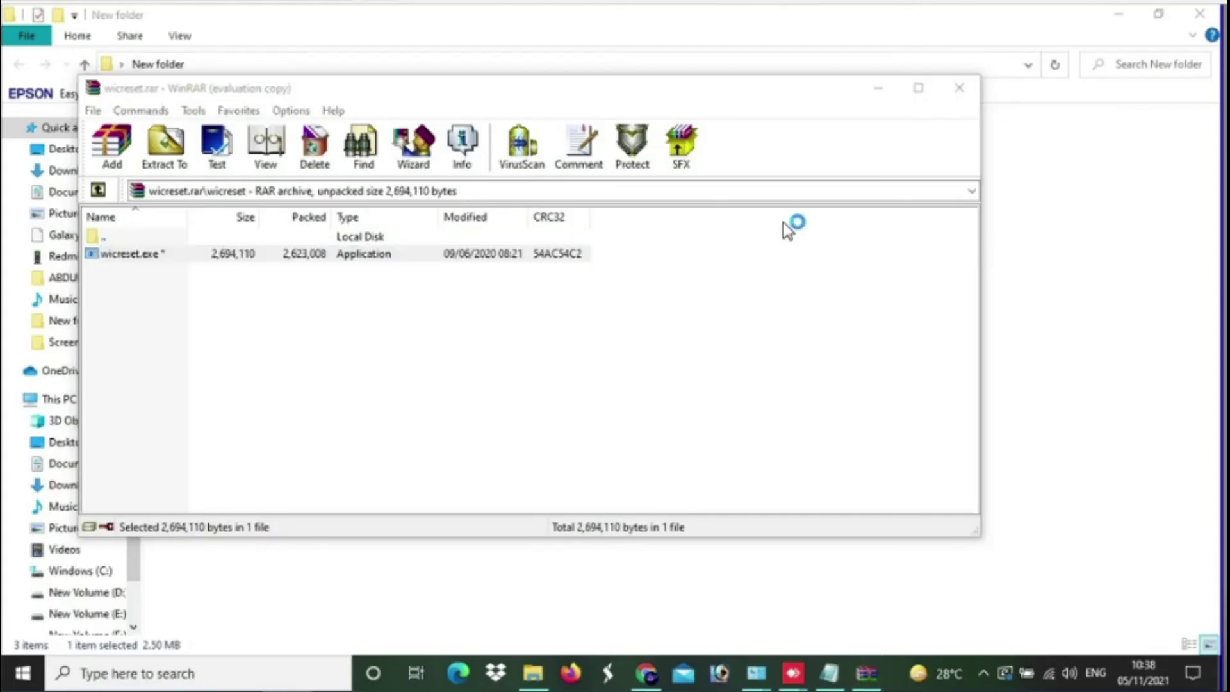
- Reset the Epson L3100/L3101 waste counters to 80% with the trial key, ignoring active print jobs
click(552, 410)
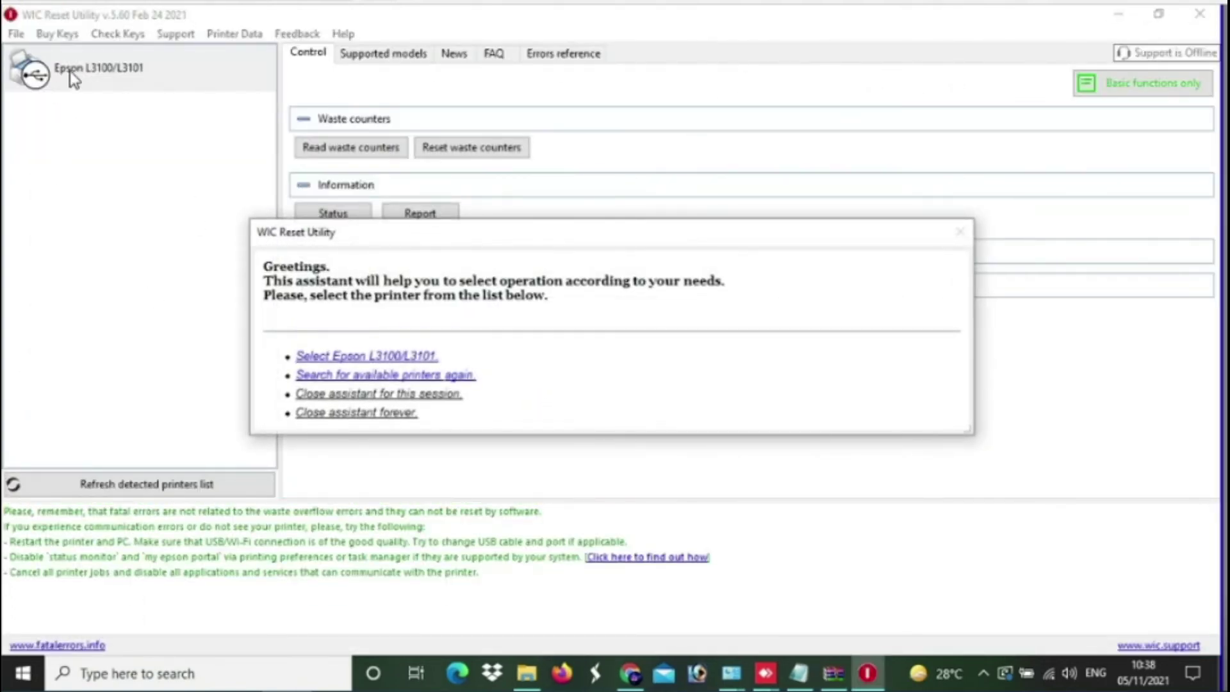
click(382, 356)
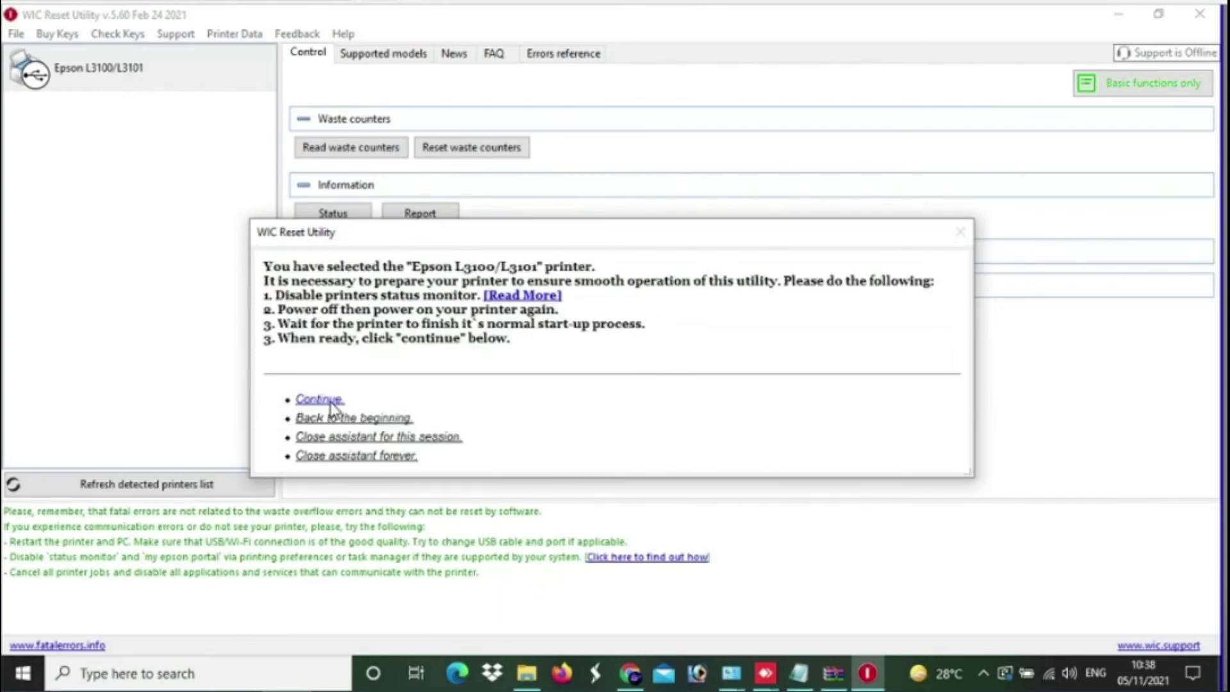
click(331, 402)
click(398, 346)
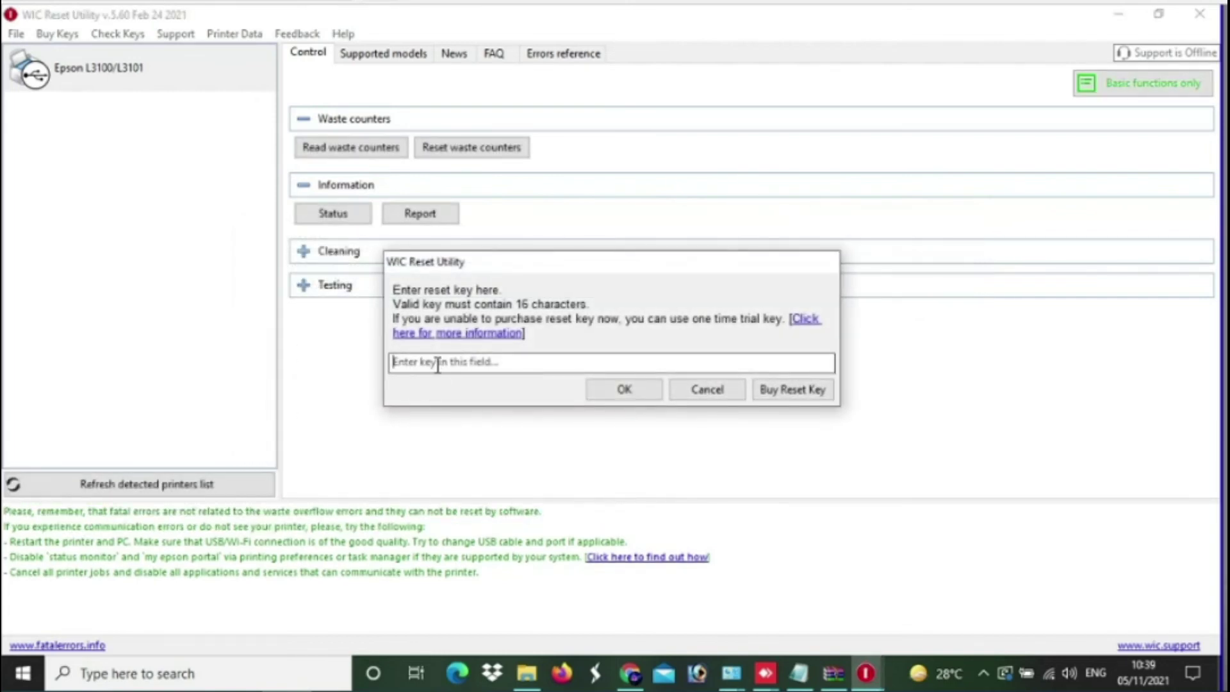
text(t)
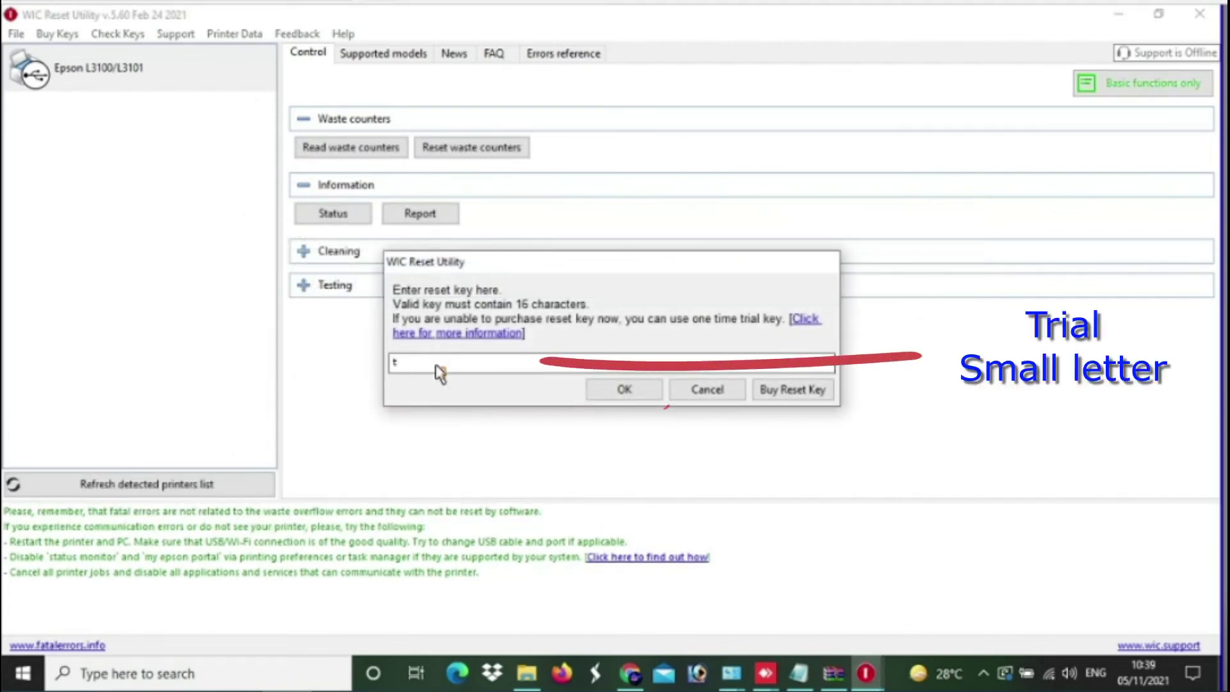
text(rial)
key(Return)
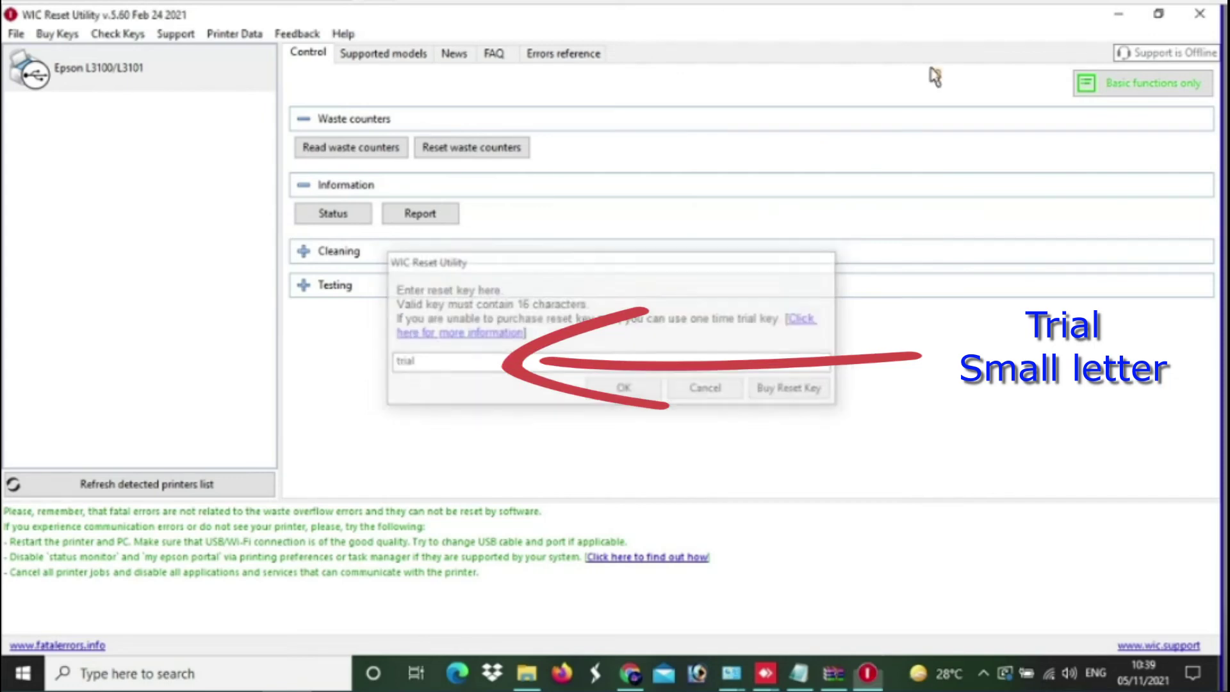
click(767, 359)
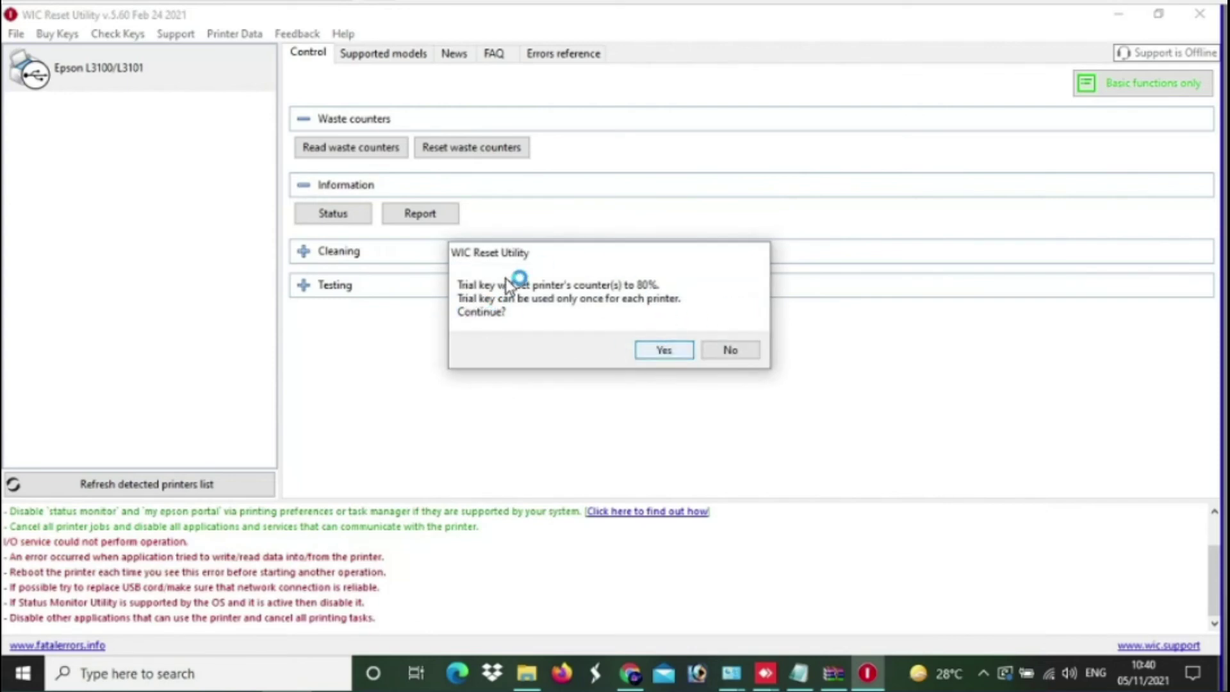
click(664, 351)
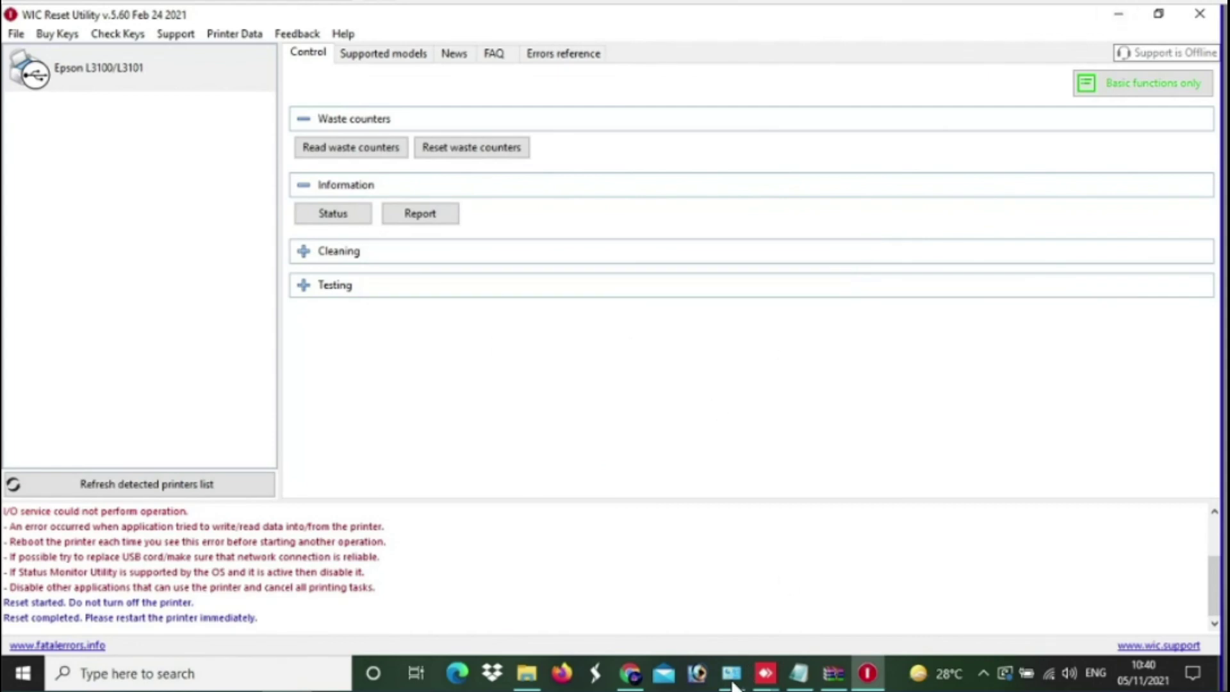
- Back in Devices and Printers, reopen the EPSON L3100 Maintenance tab and start EPSON Status Monitor 3
mouse_move(732, 679)
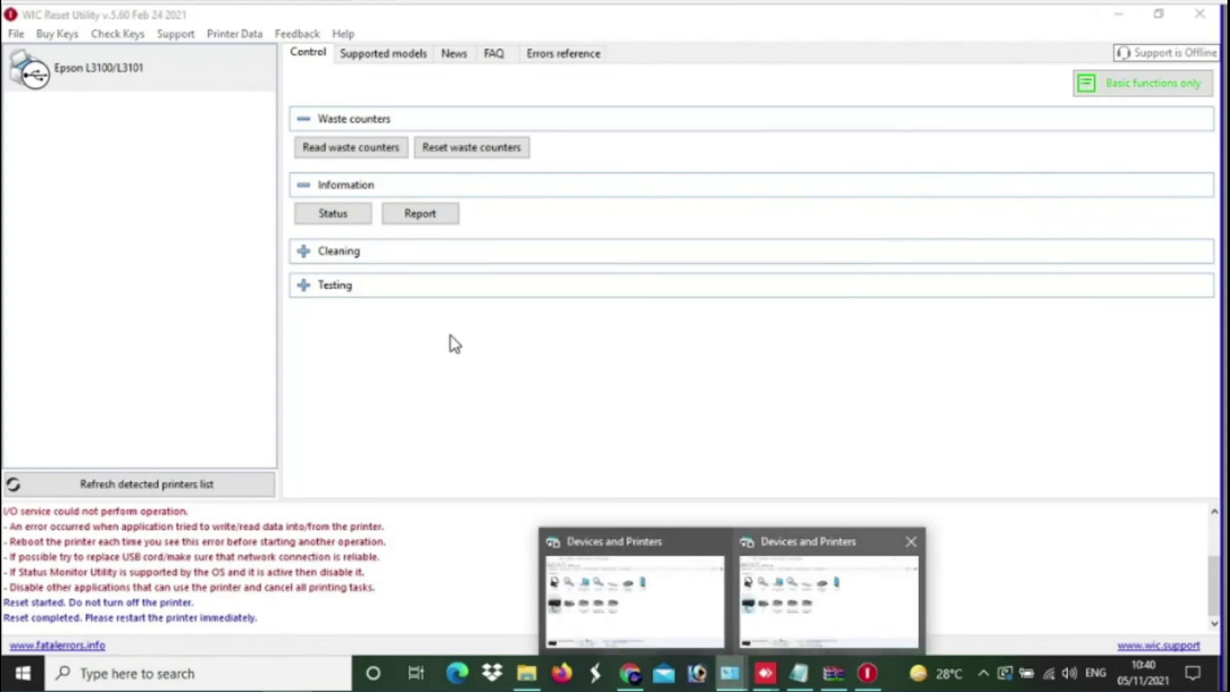
click(840, 563)
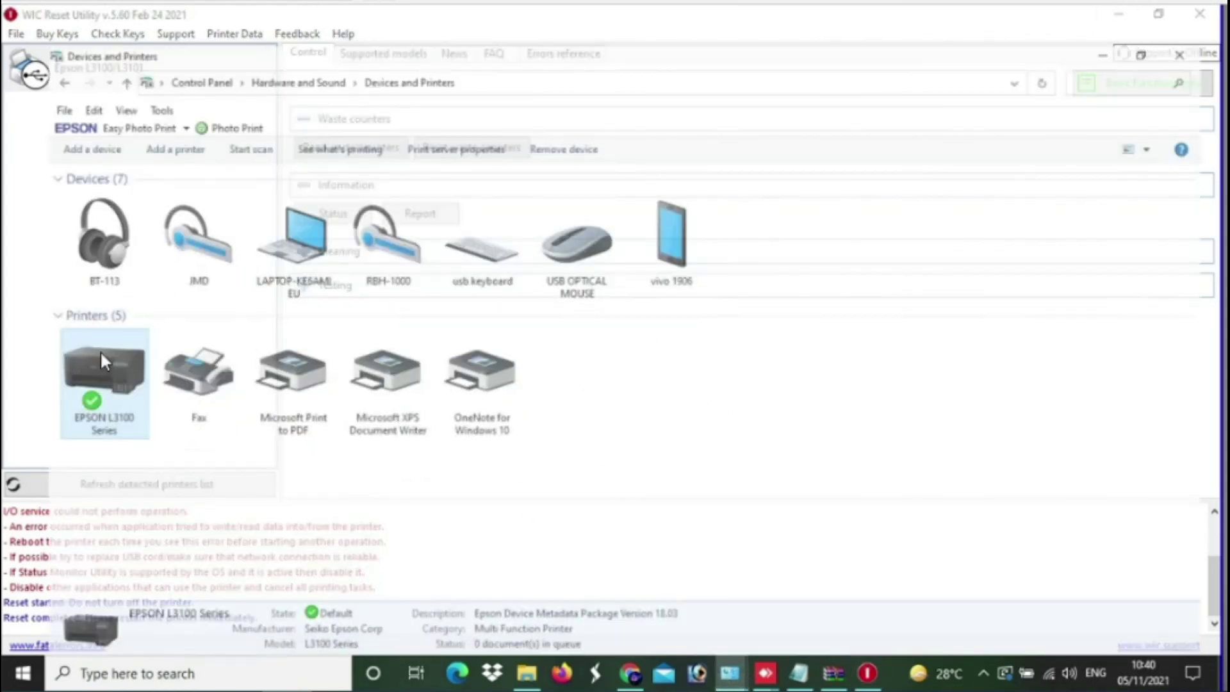
right_click(104, 353)
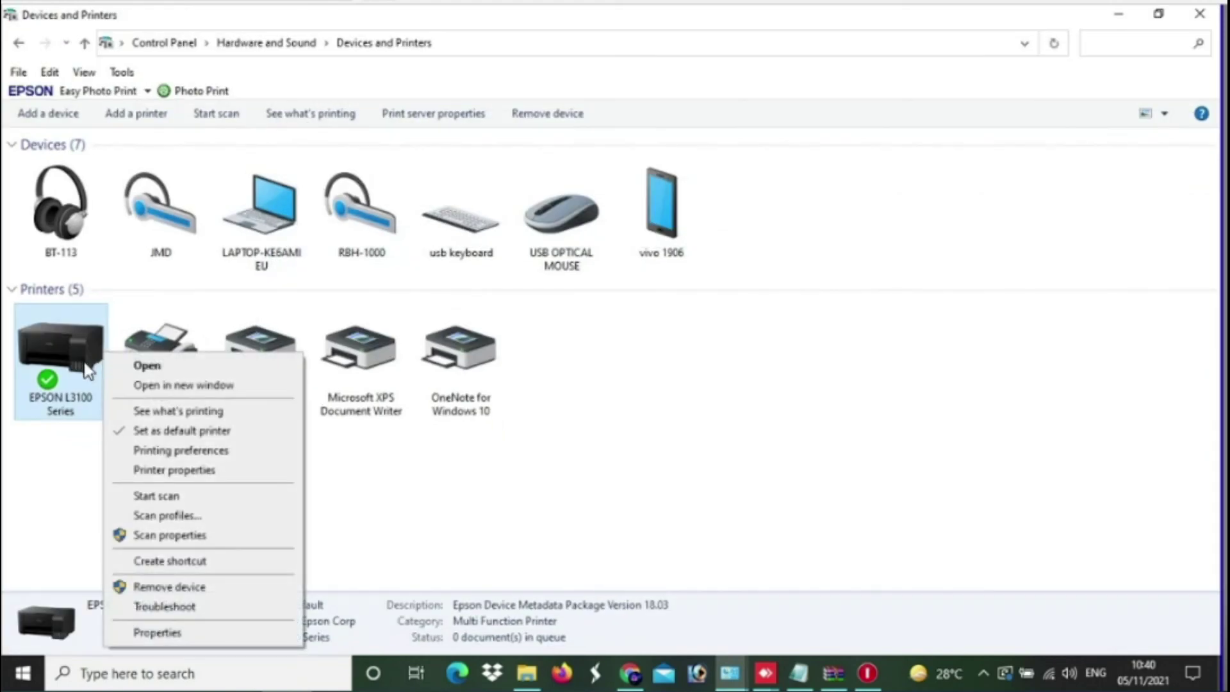
key(Return)
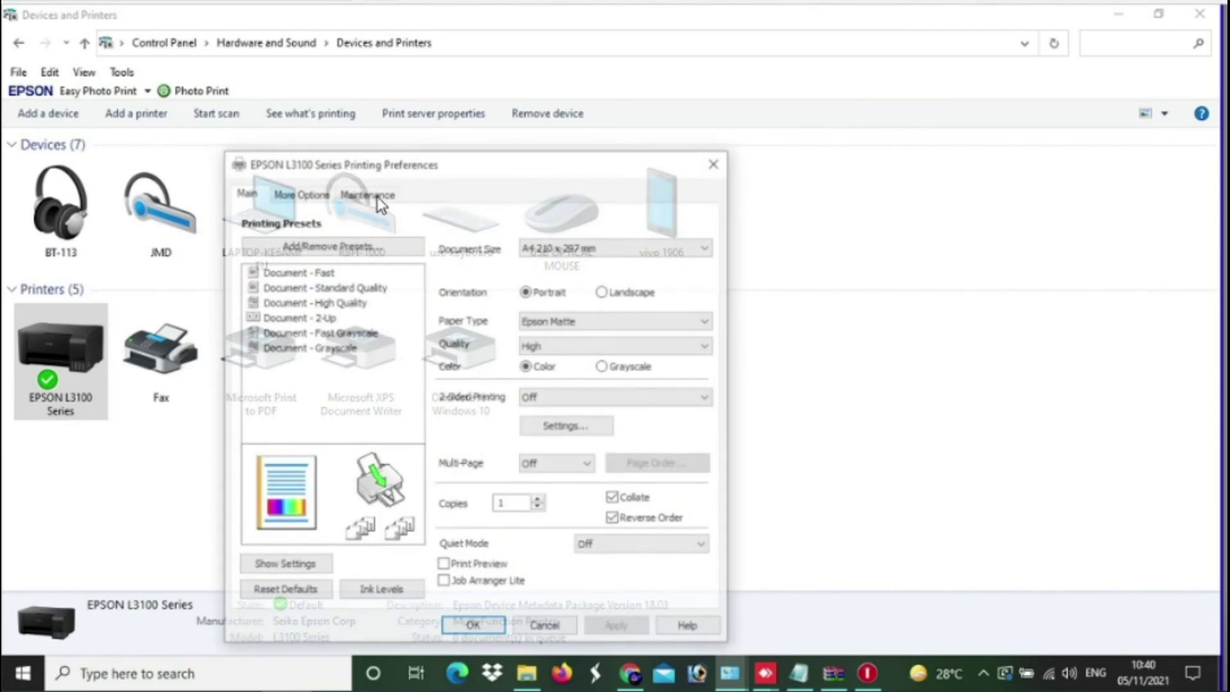
click(378, 196)
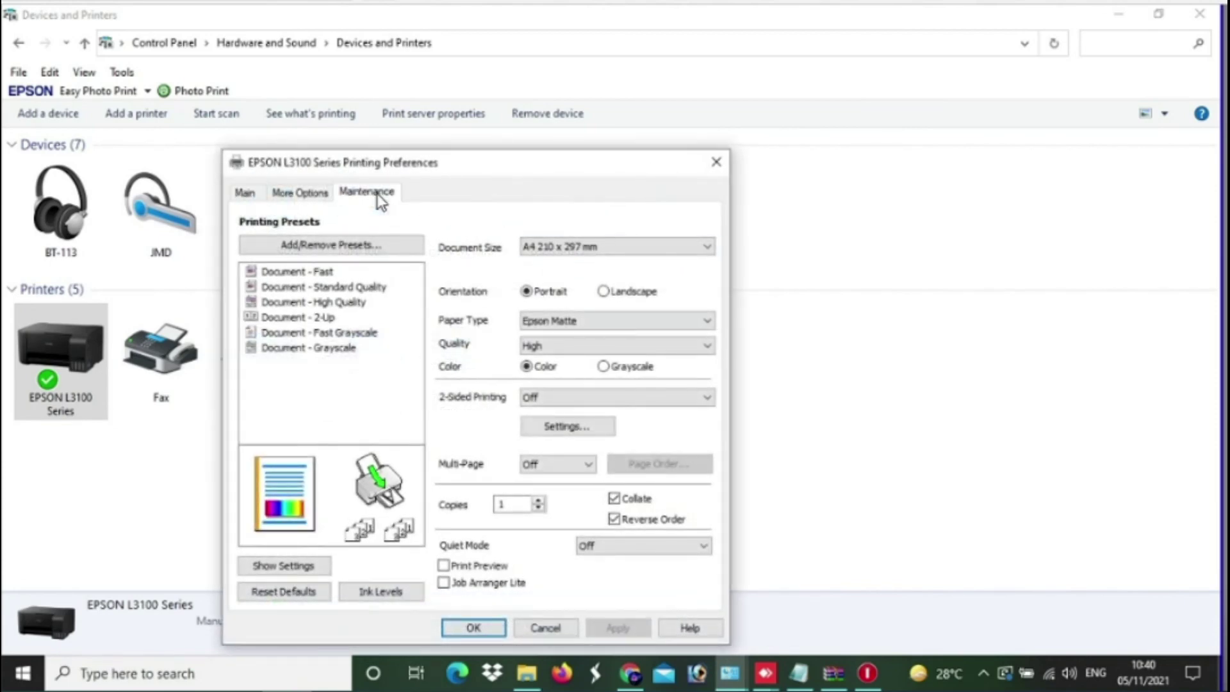
click(506, 236)
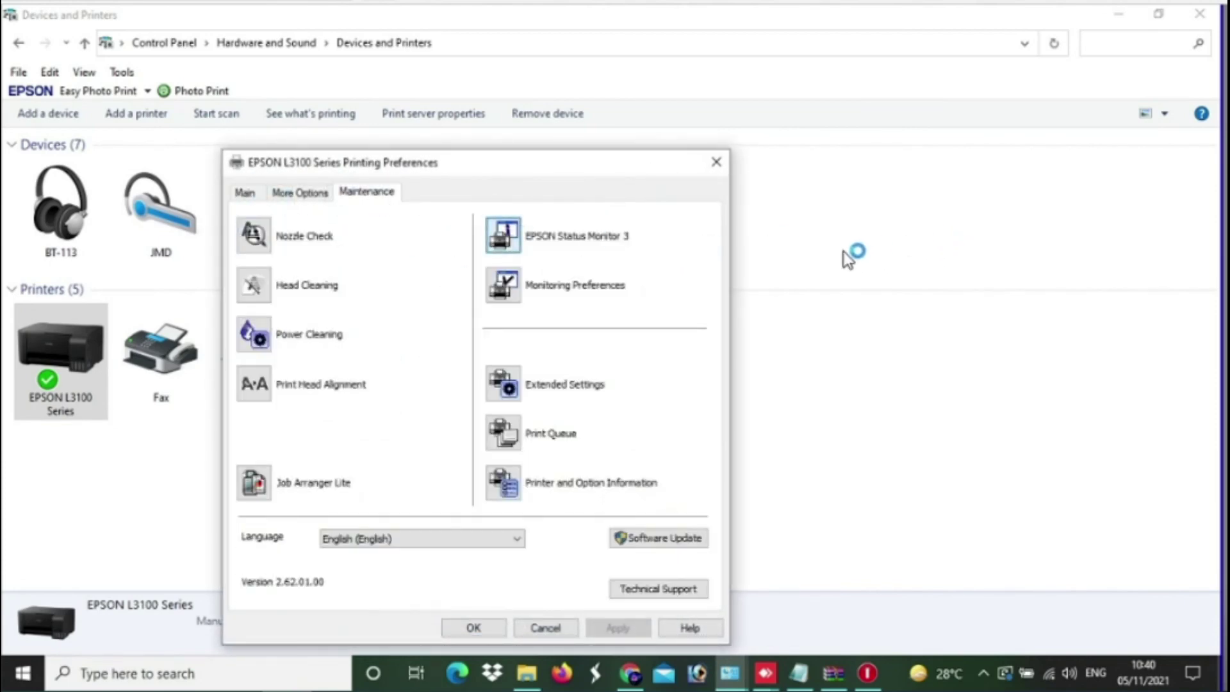